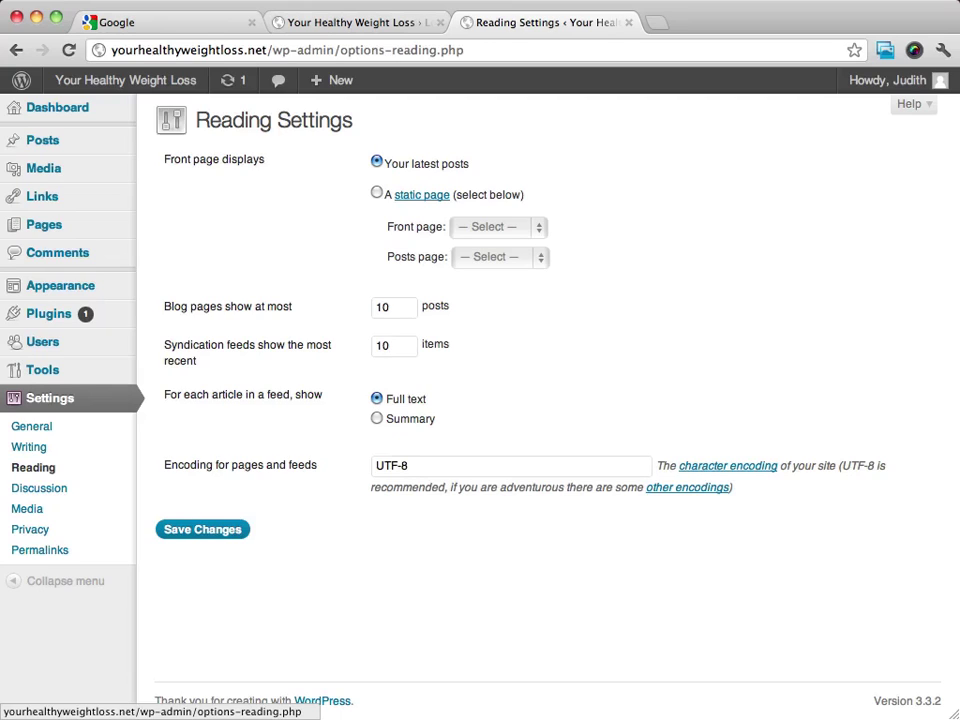
Load the site's home page at yourhealthyweightloss.net in place of the WordPress login page
click(347, 25)
click(294, 50)
click(270, 50)
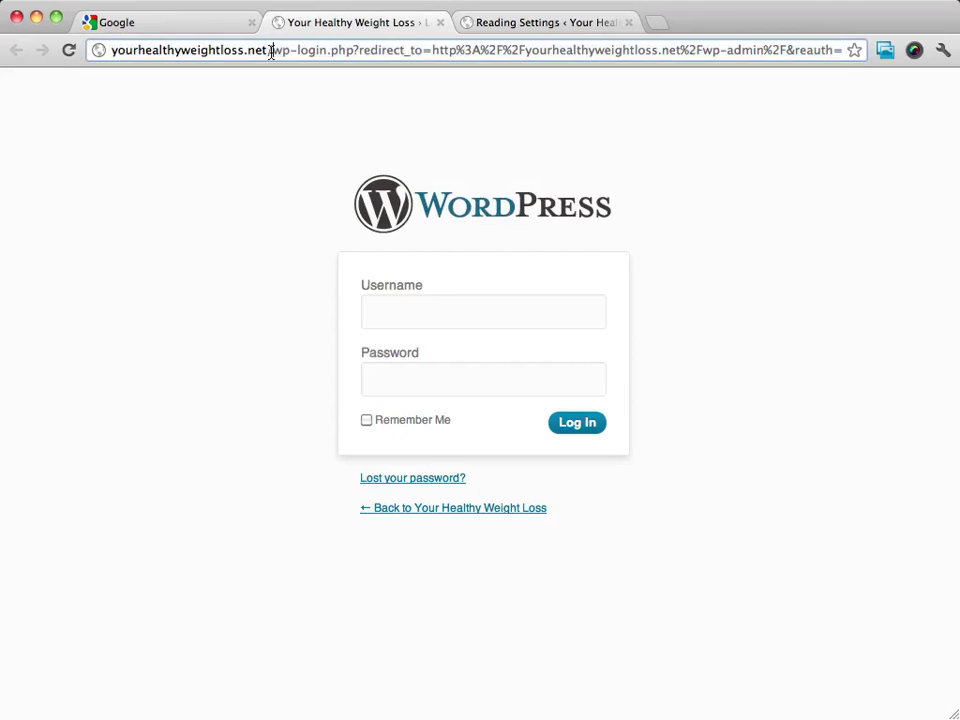
drag(270, 50, 957, 31)
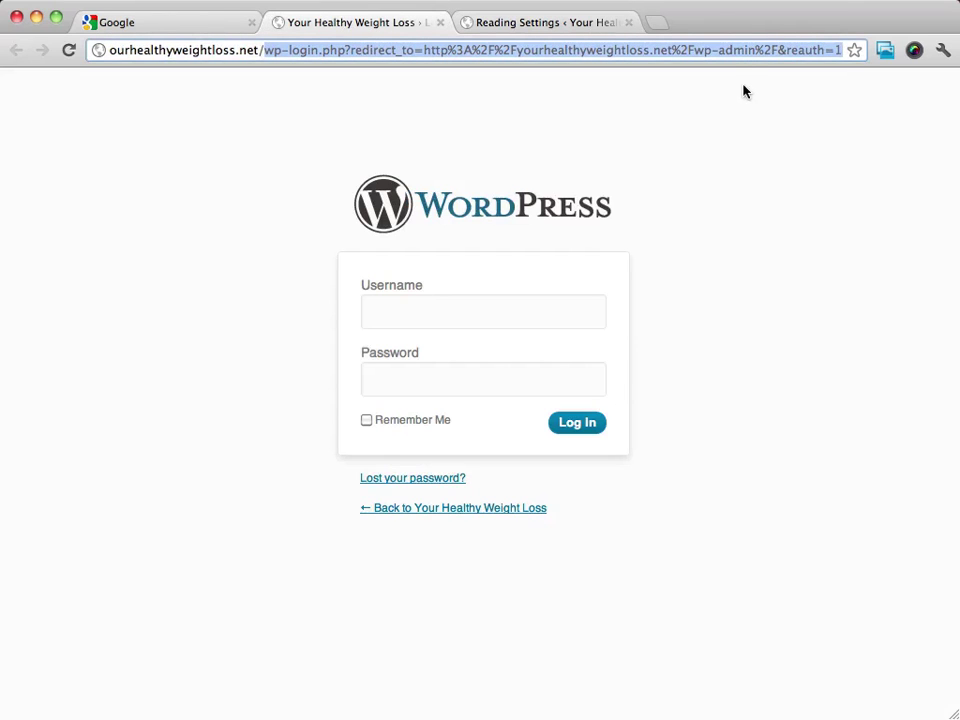
key(BackSpace)
key(Return)
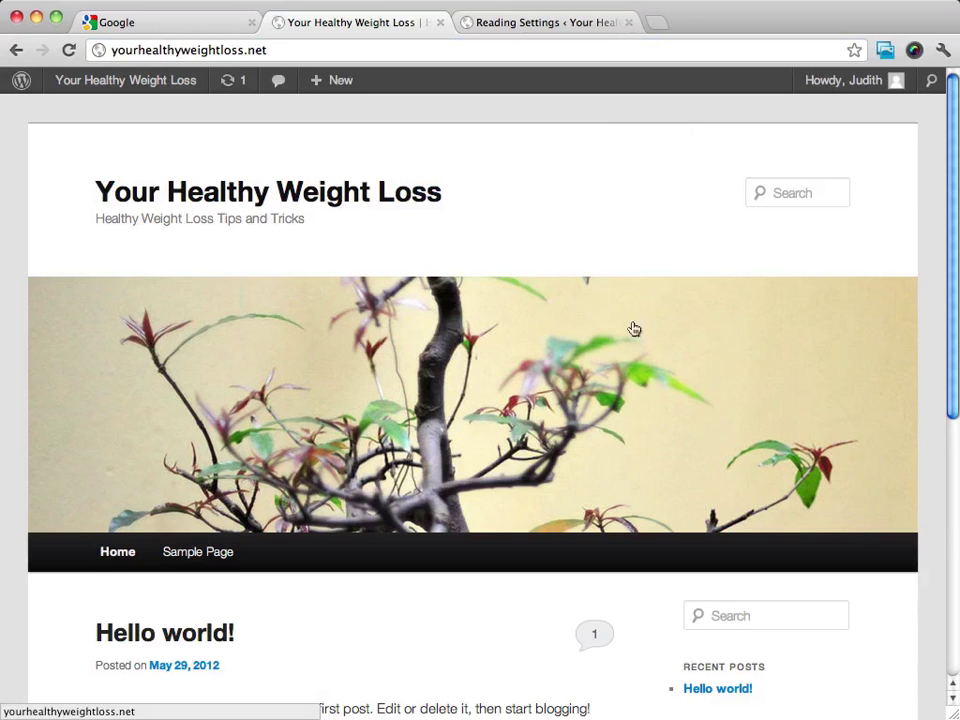
Open the "Hello world!" post from the home page and examine its comment and reply form
scroll(628, 191, down, 3)
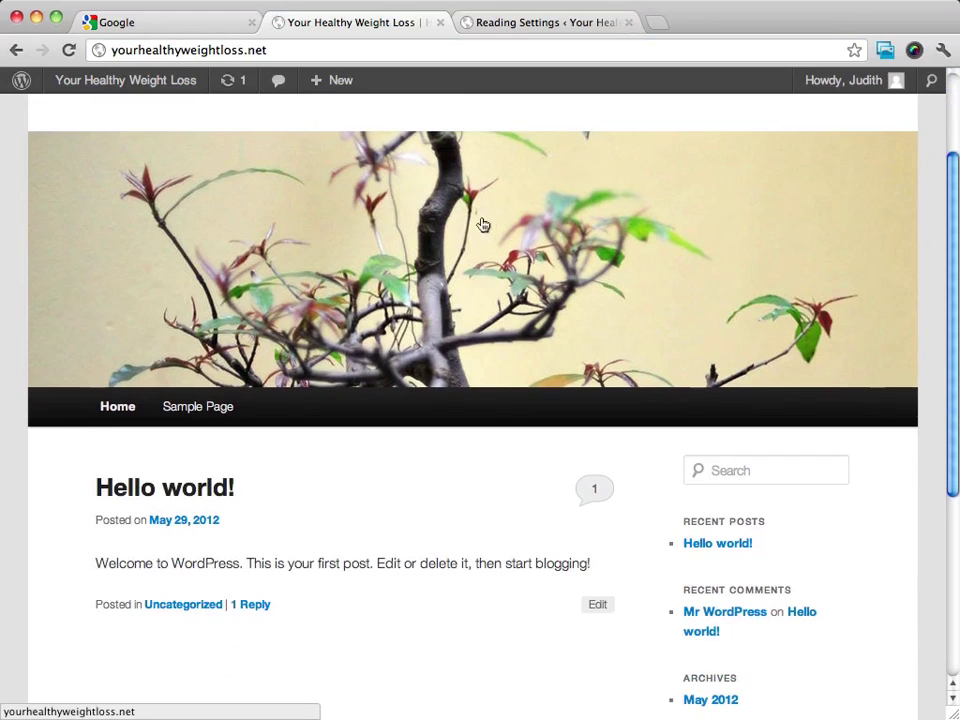
scroll(486, 224, up, 3)
scroll(487, 224, down, 4)
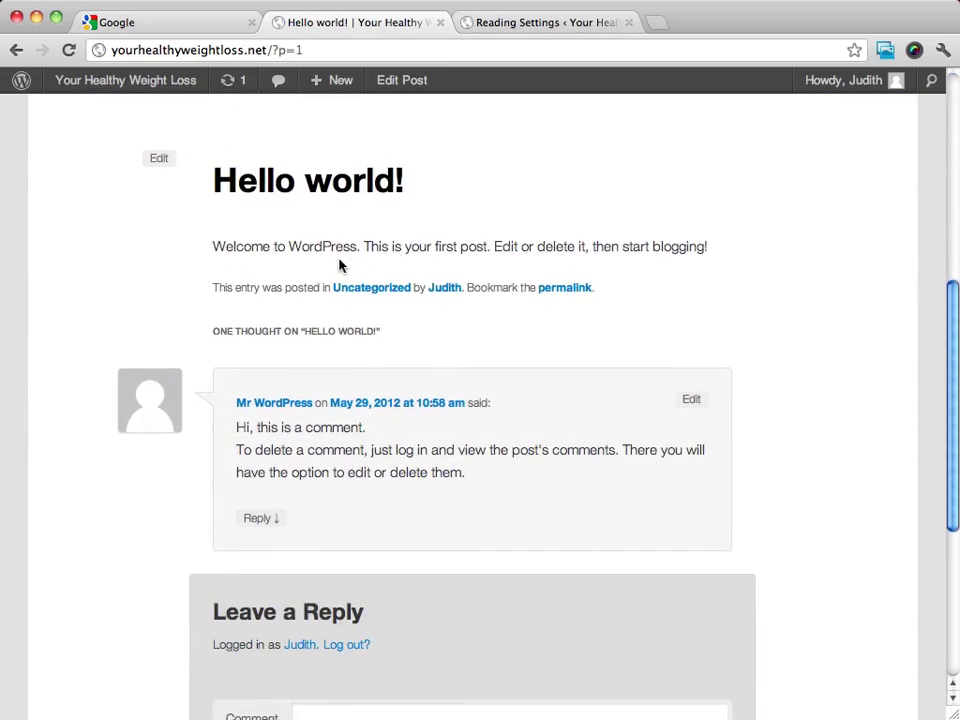
scroll(486, 250, down, 3)
scroll(486, 251, up, 4)
scroll(486, 250, down, 3)
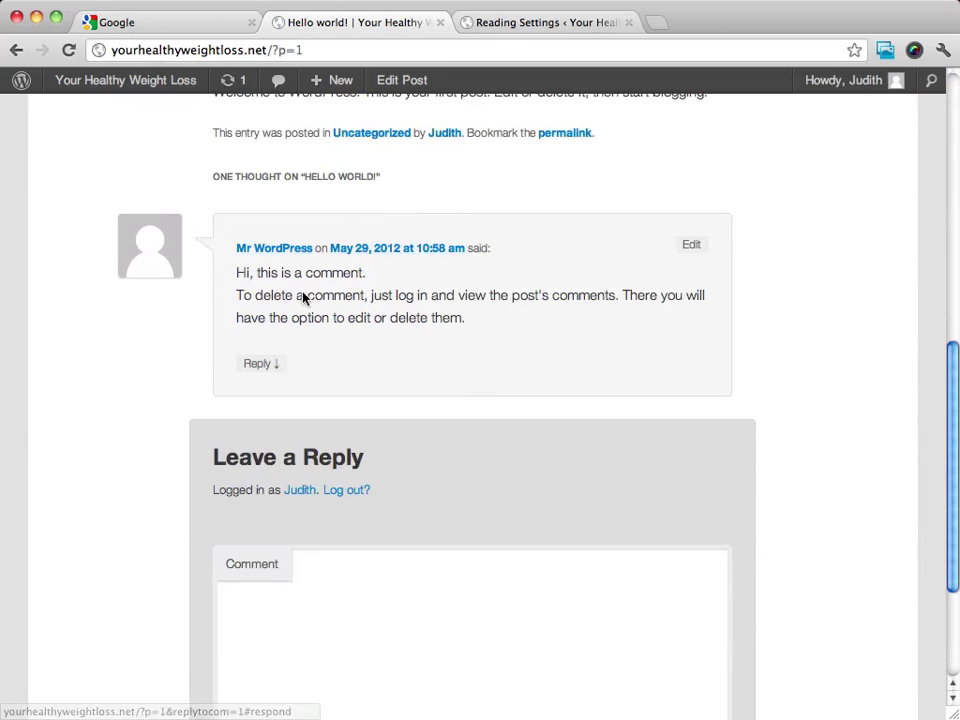
scroll(419, 346, up, 5)
scroll(419, 346, up, 1)
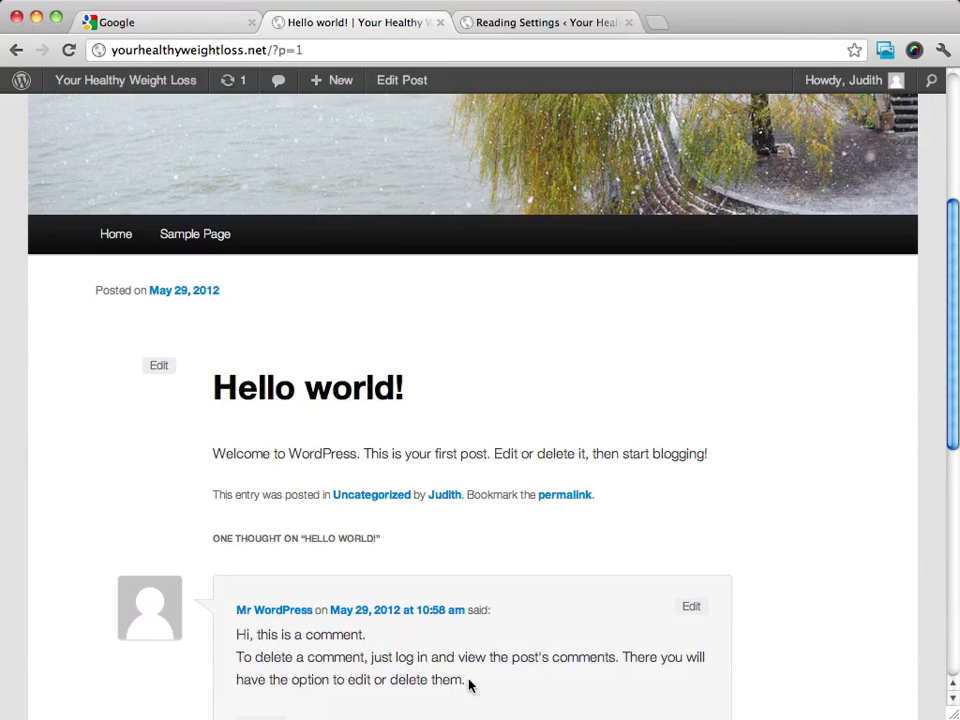
drag(467, 684, 223, 613)
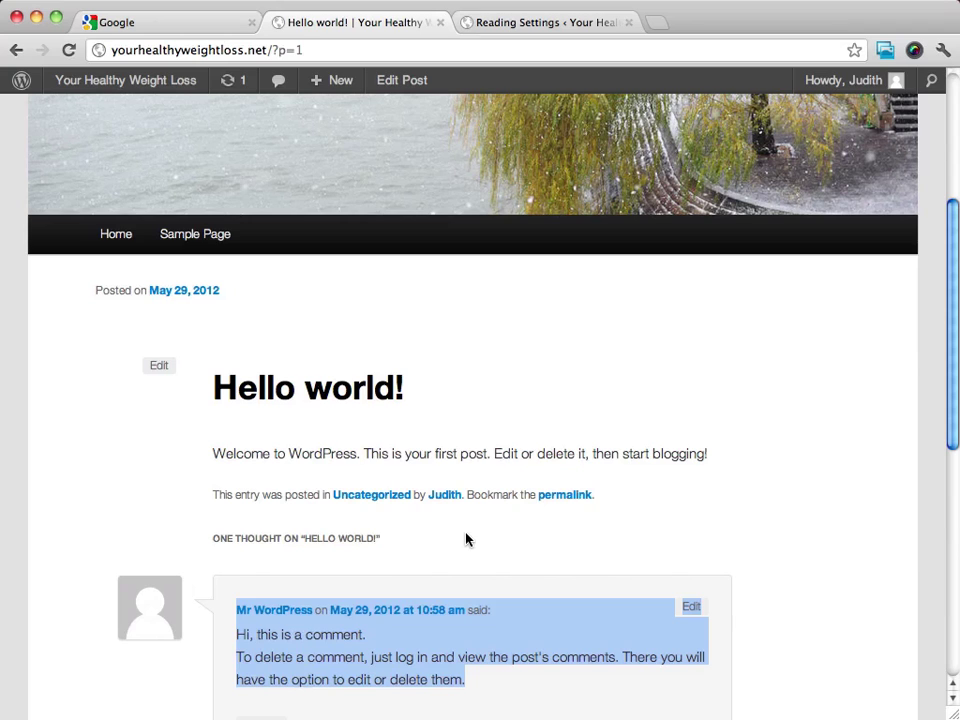
Return to the site's admin area and, in the Discussion settings, disallow people from posting comments on new articles
click(550, 22)
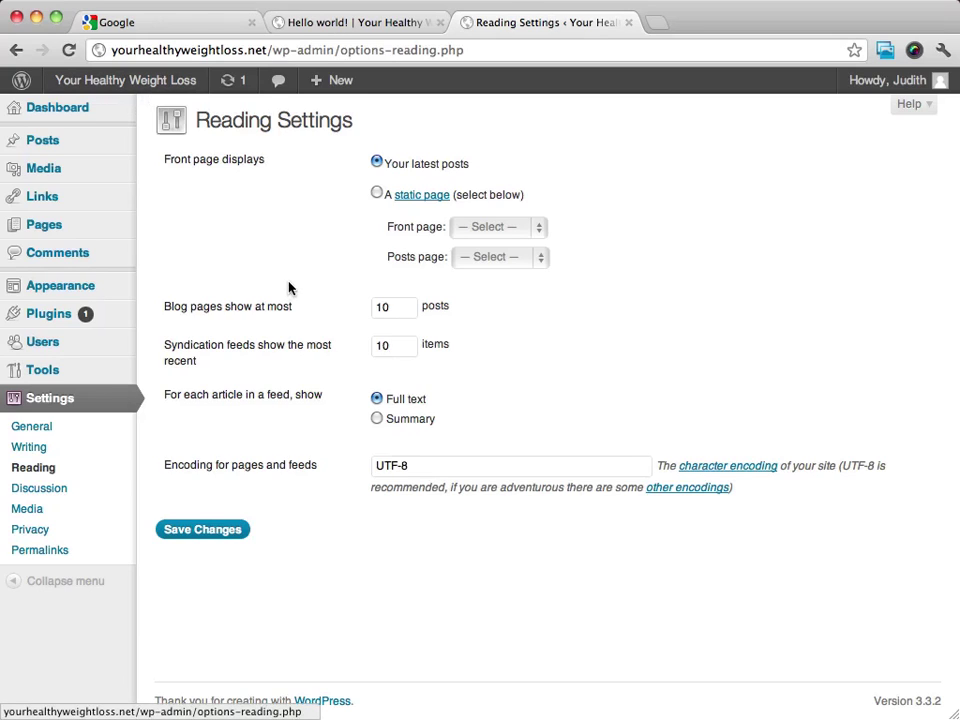
click(42, 490)
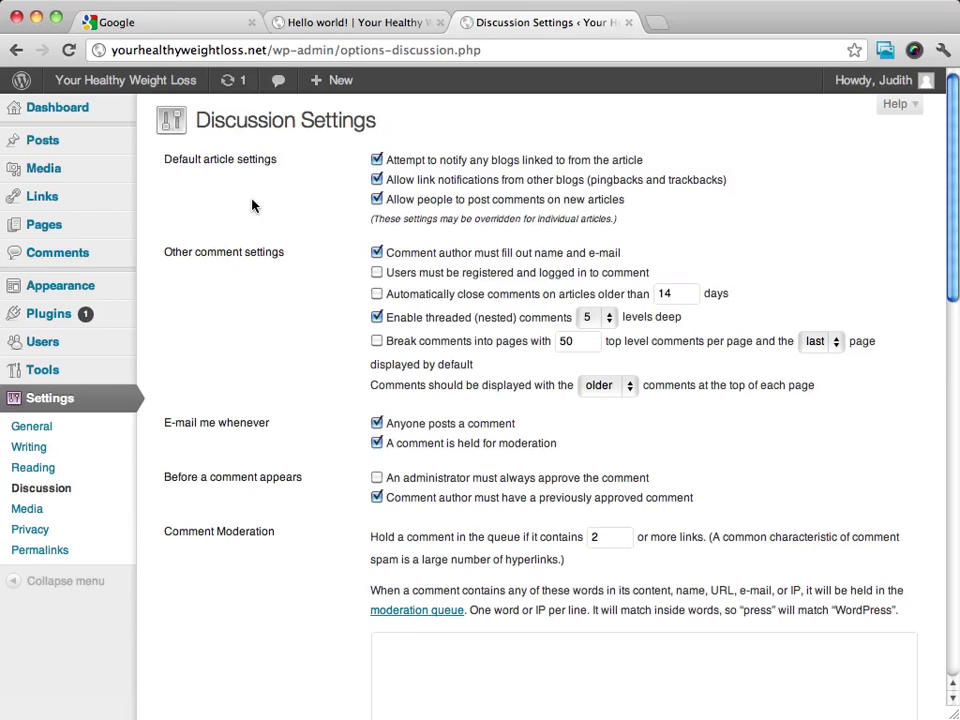
click(377, 201)
Review the other comment options, e-mail notifications, comment approval rules and comment moderation settings
scroll(661, 257, down, 1)
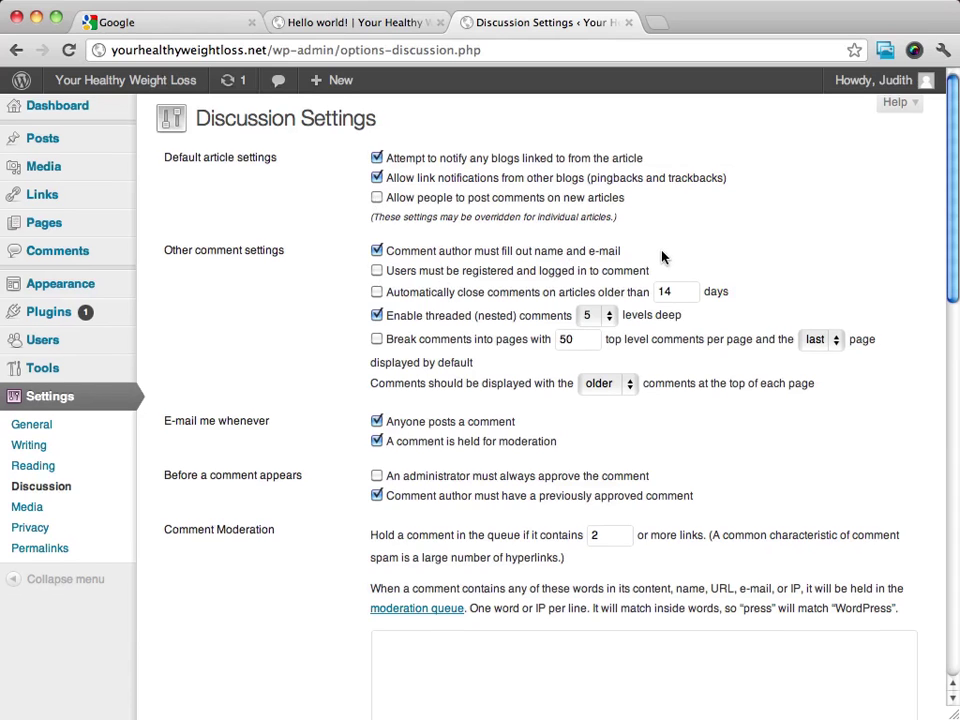
scroll(661, 257, down, 2)
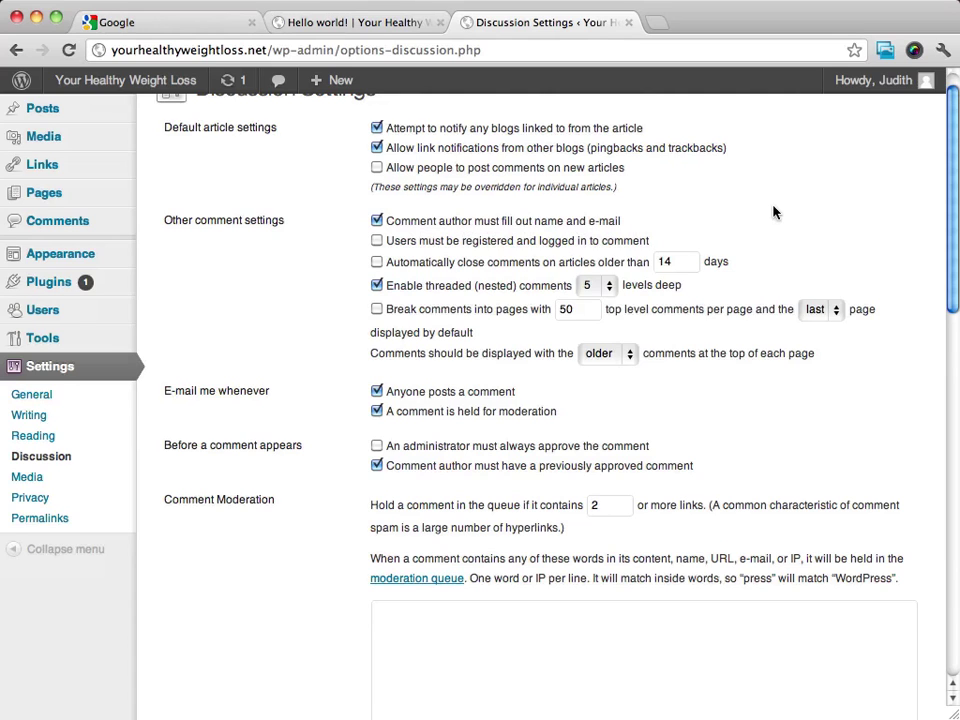
scroll(774, 210, down, 2)
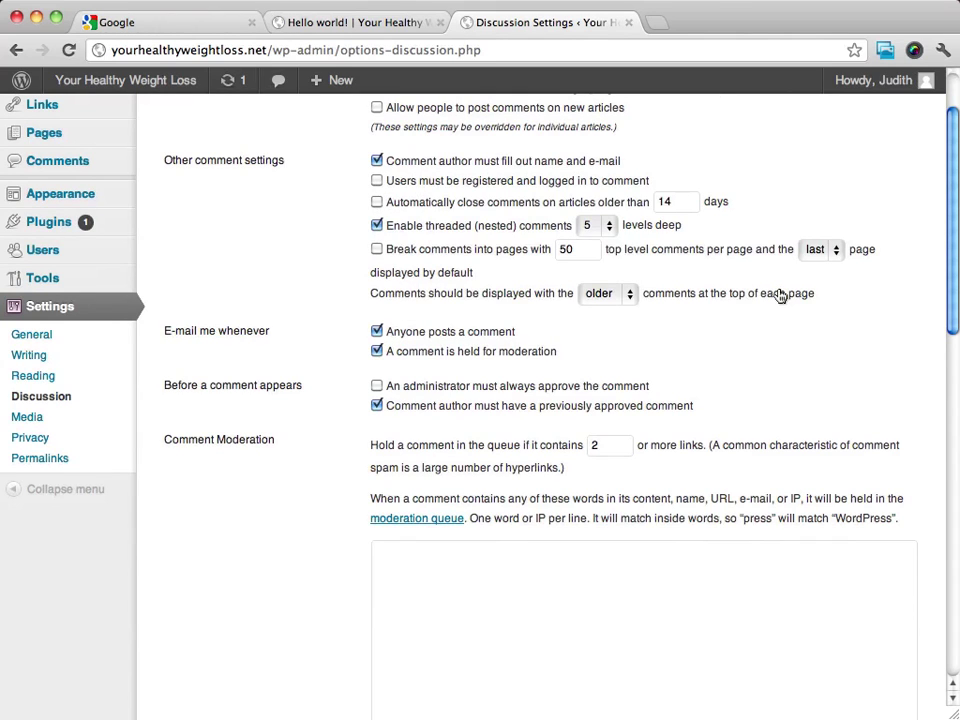
scroll(778, 295, up, 3)
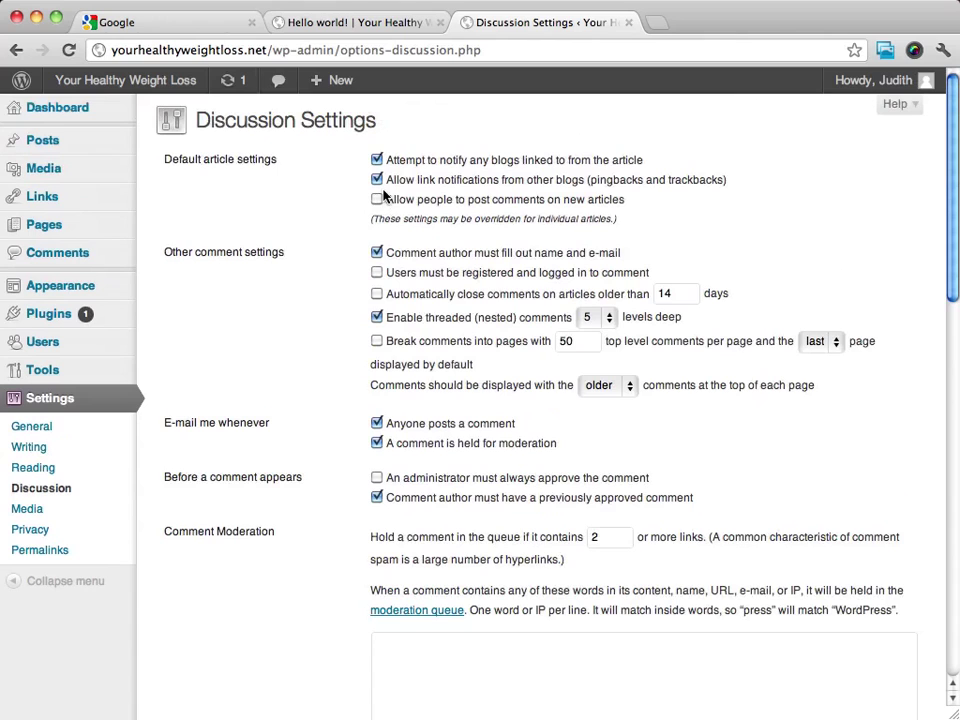
scroll(671, 240, down, 10)
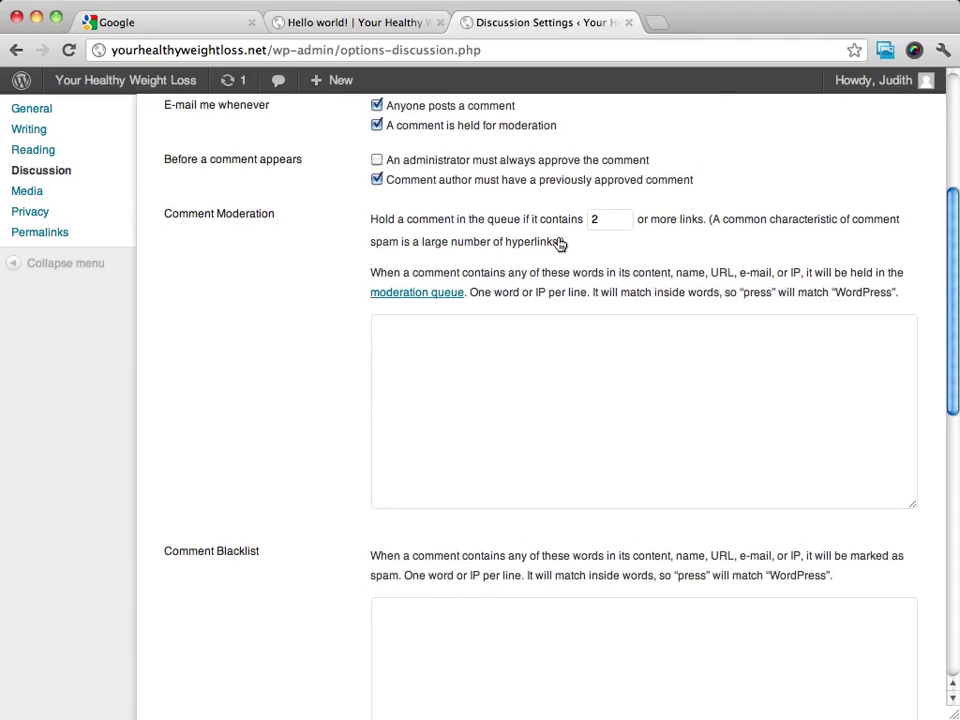
scroll(560, 243, down, 3)
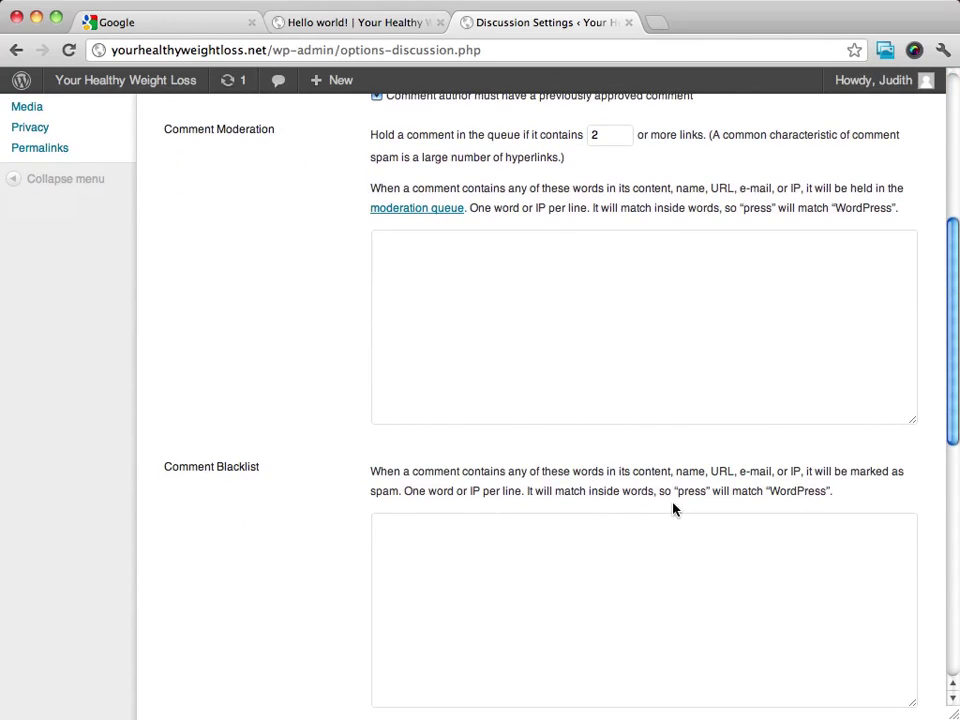
scroll(463, 529, down, 5)
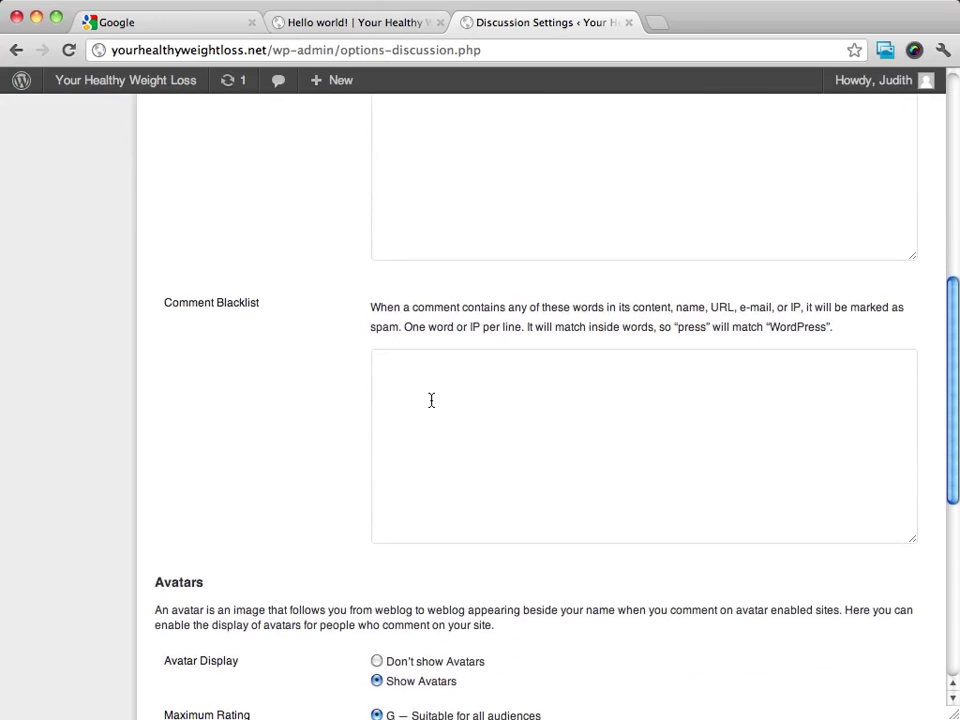
scroll(431, 400, up, 6)
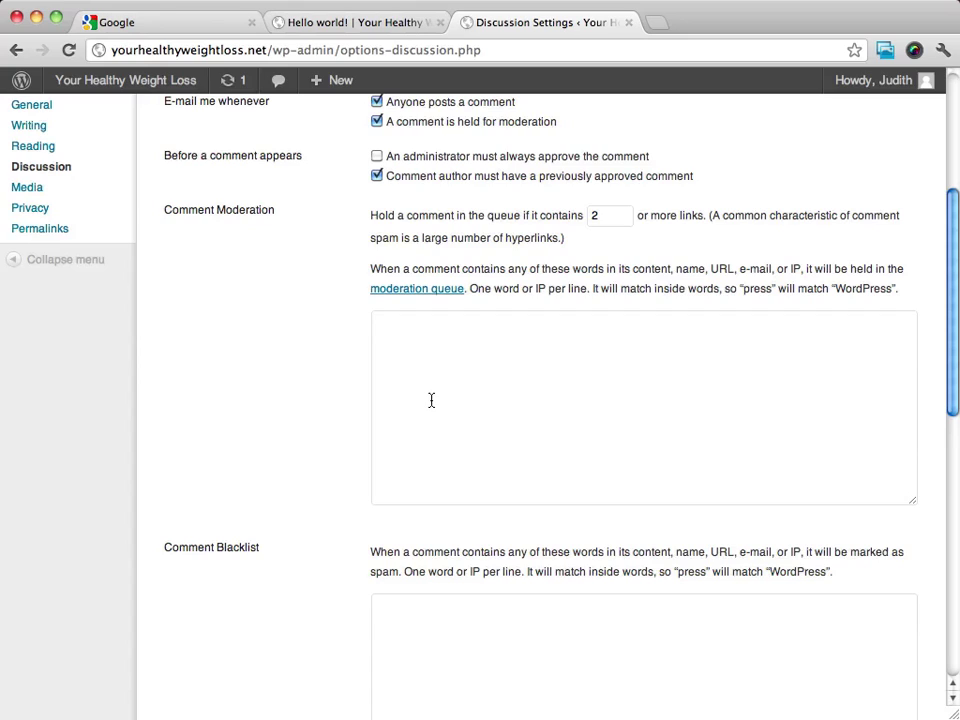
Examine the comment blacklist box and the avatar display, maximum rating and default avatar options
click(441, 626)
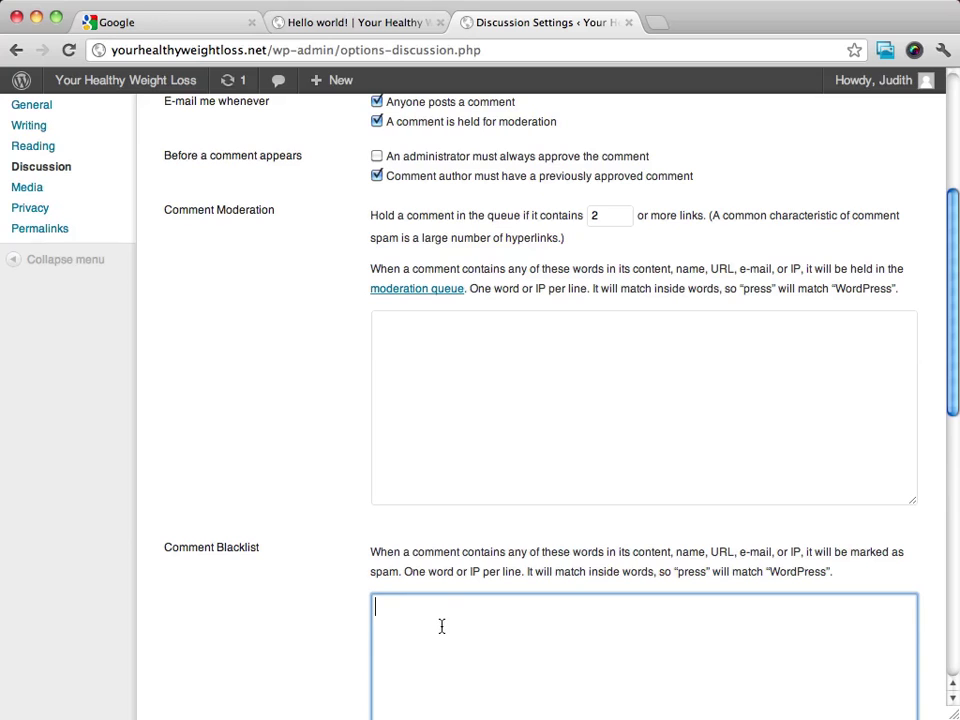
scroll(590, 358, down, 5)
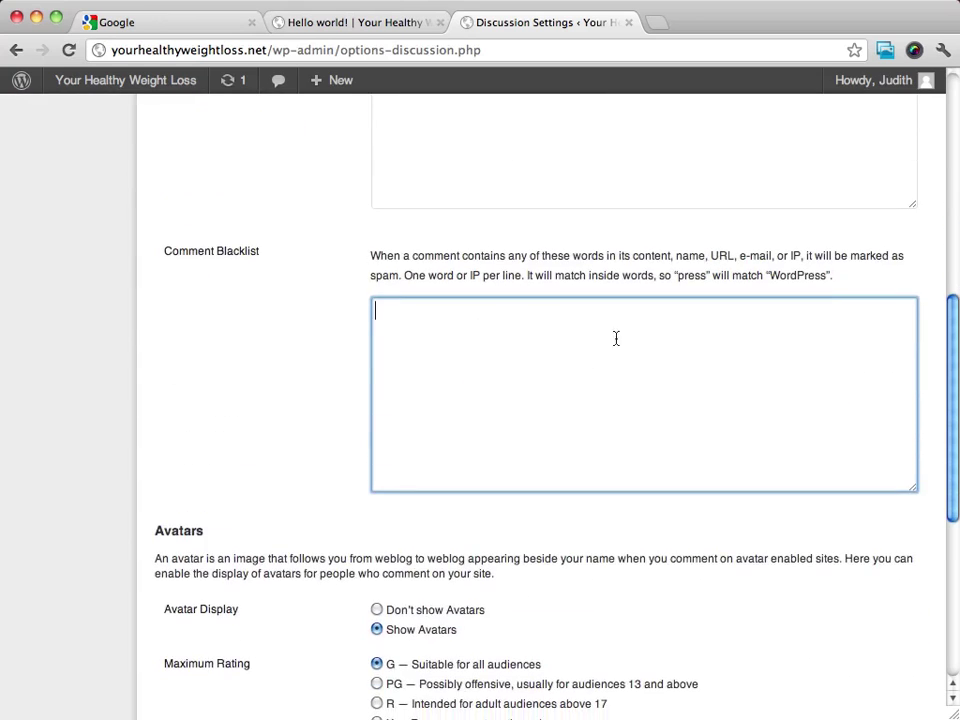
scroll(598, 340, down, 5)
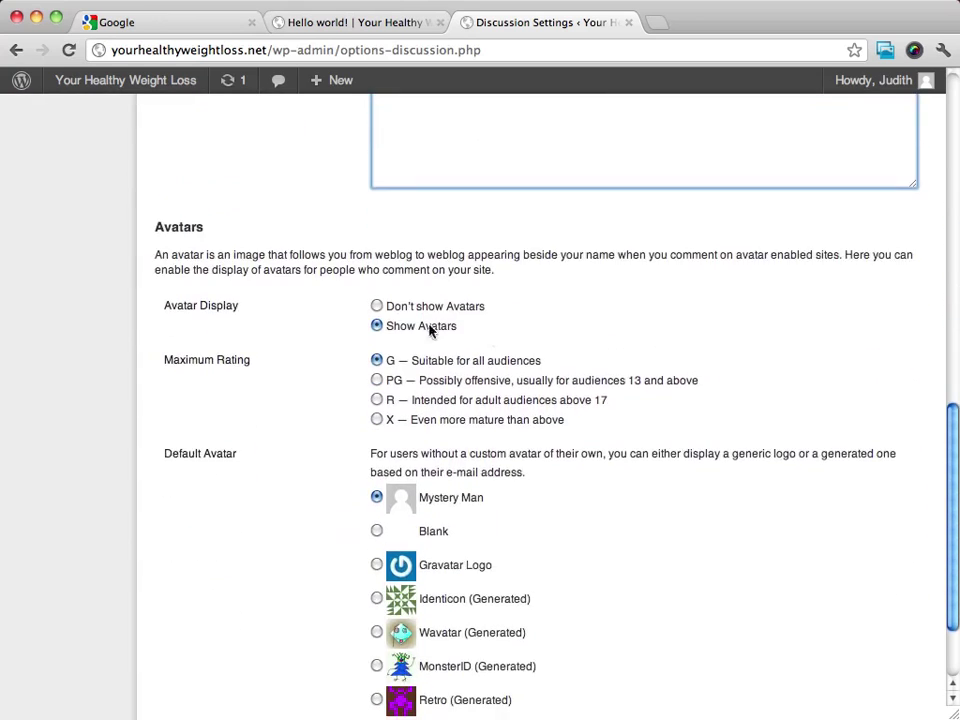
scroll(182, 283, up, 3)
scroll(193, 336, down, 3)
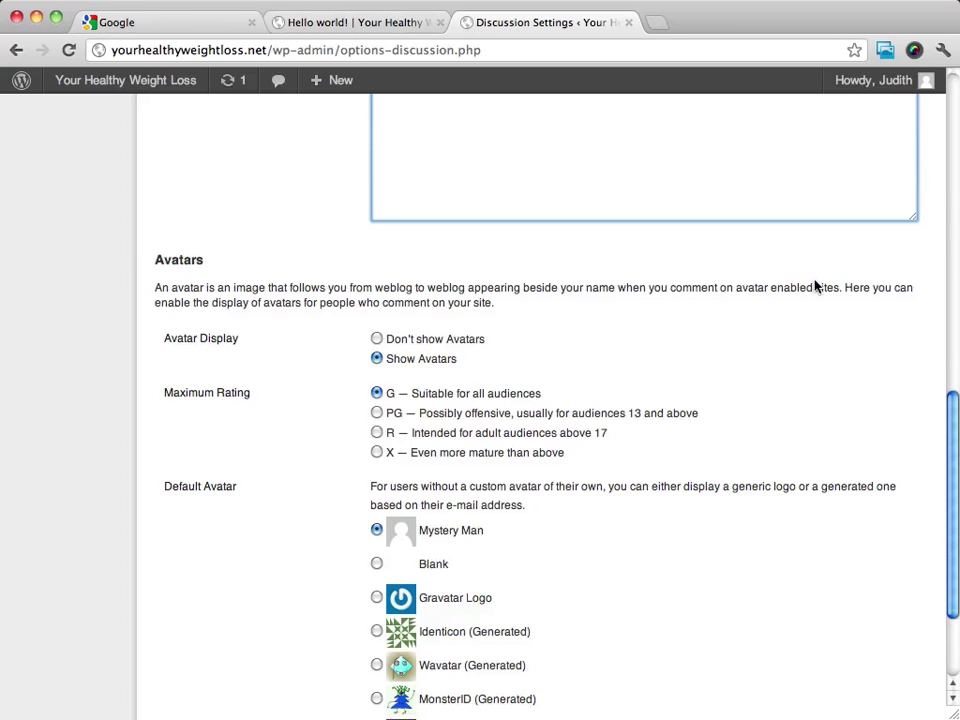
Choose Blank as the default avatar and save the discussion settings
scroll(815, 287, down, 3)
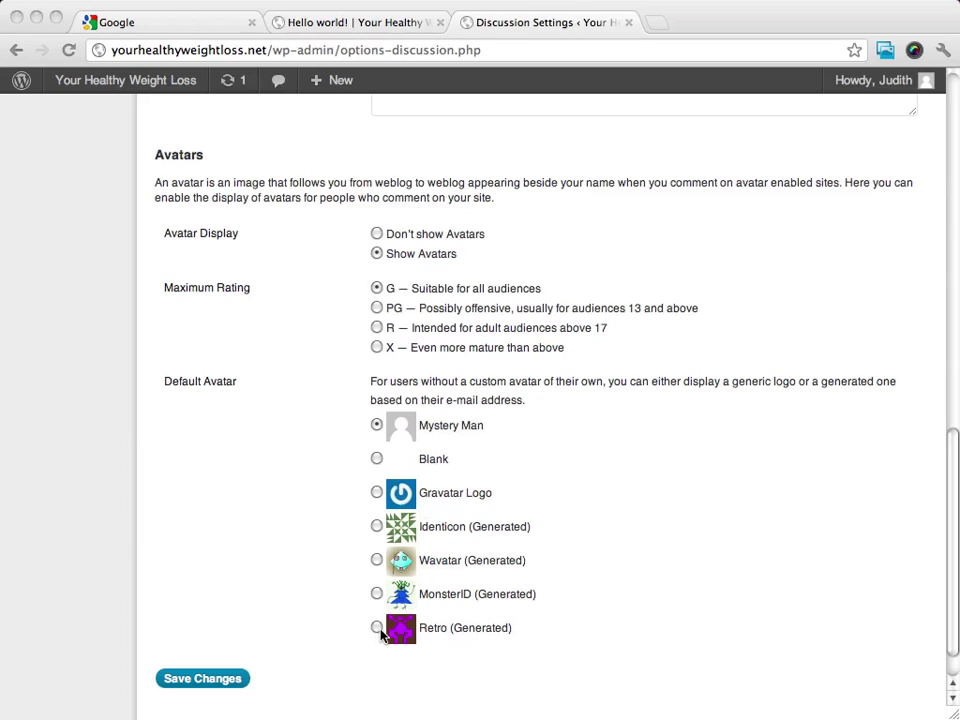
click(376, 594)
click(377, 459)
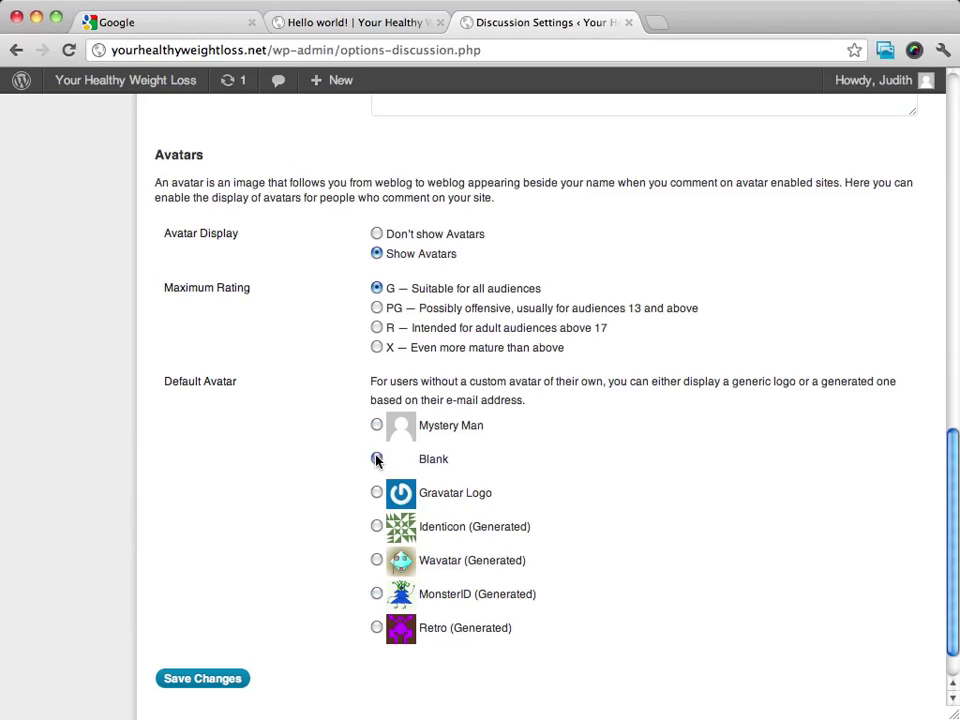
click(376, 425)
click(377, 459)
scroll(596, 494, down, 2)
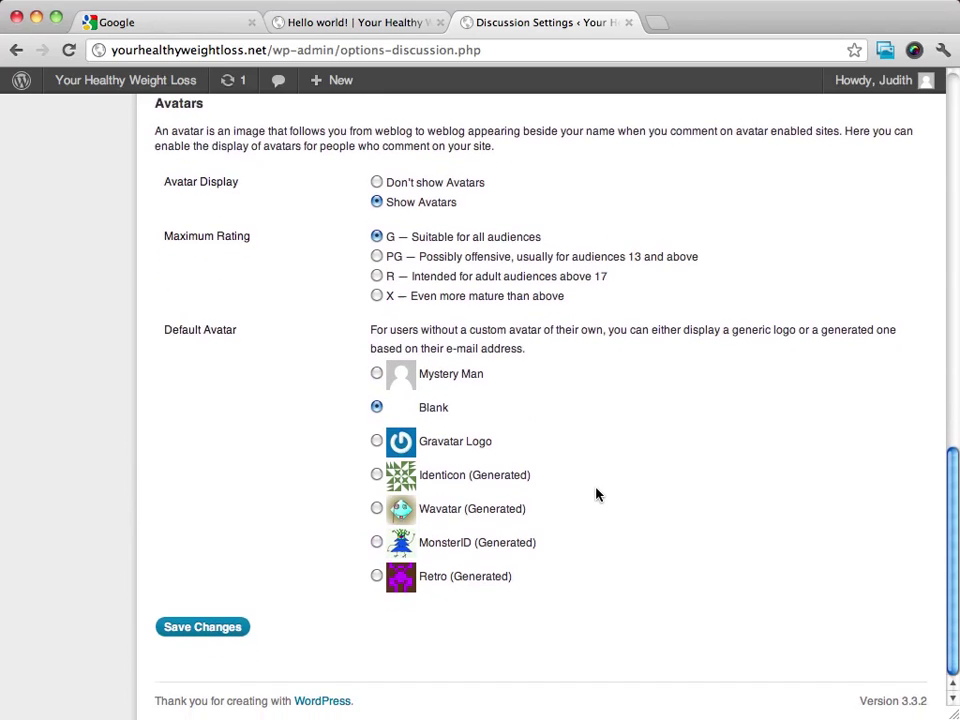
click(200, 626)
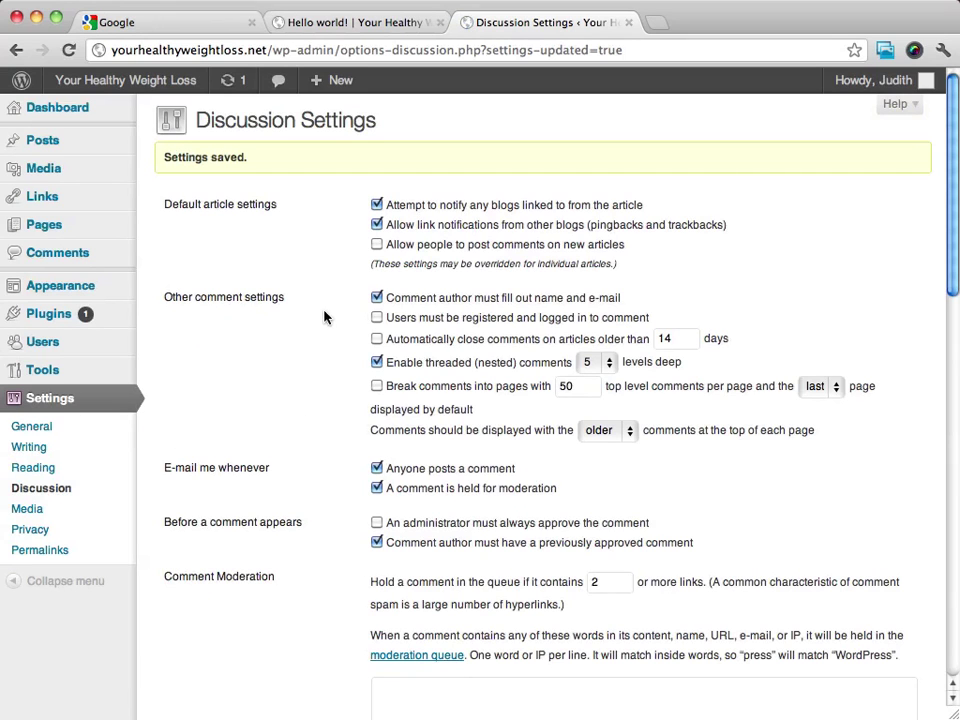
scroll(321, 203, down, 5)
scroll(321, 203, up, 5)
scroll(317, 385, down, 3)
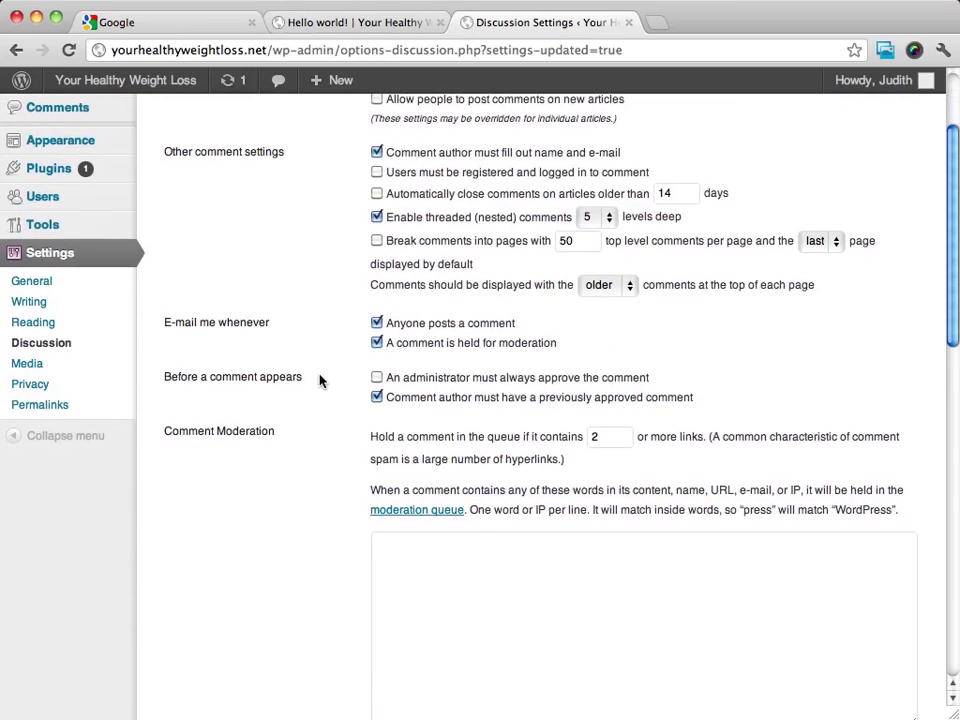